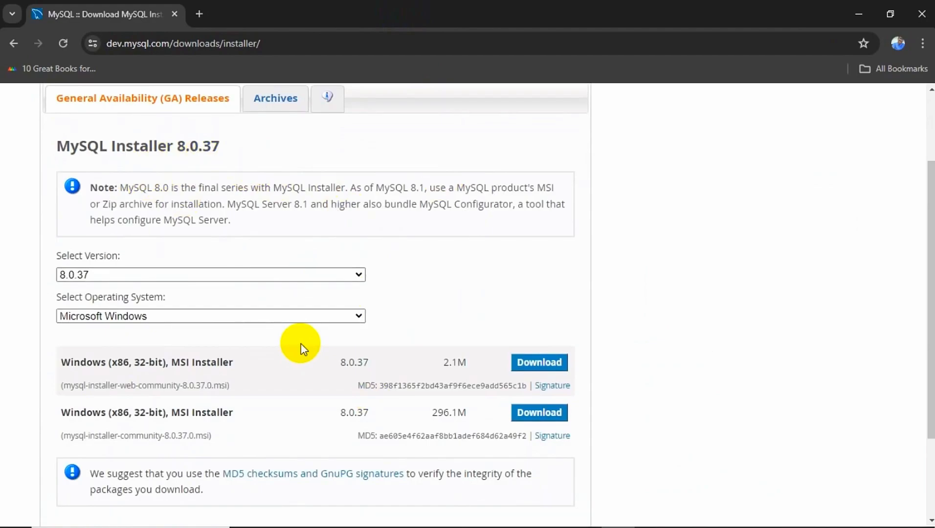
{"action": "scroll", "coordinate": [300, 347], "scroll_direction": "down", "scroll_amount": 1}
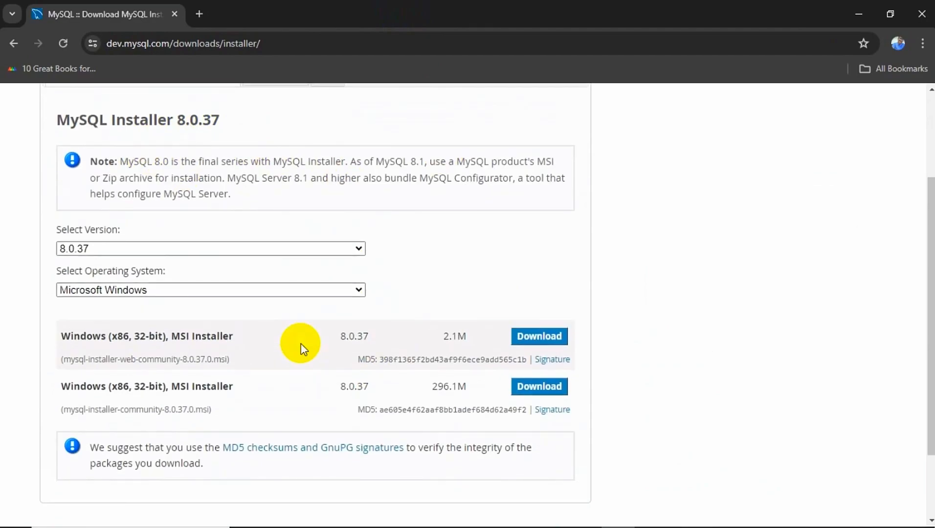
{"action": "left_click", "coordinate": [249, 248]}
{"action": "left_click", "coordinate": [333, 195]}
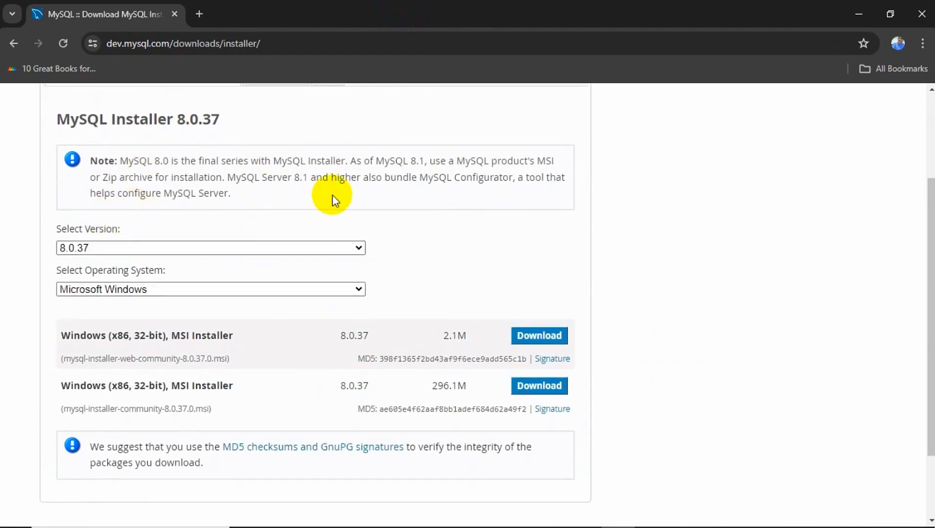
{"action": "left_click", "coordinate": [187, 292]}
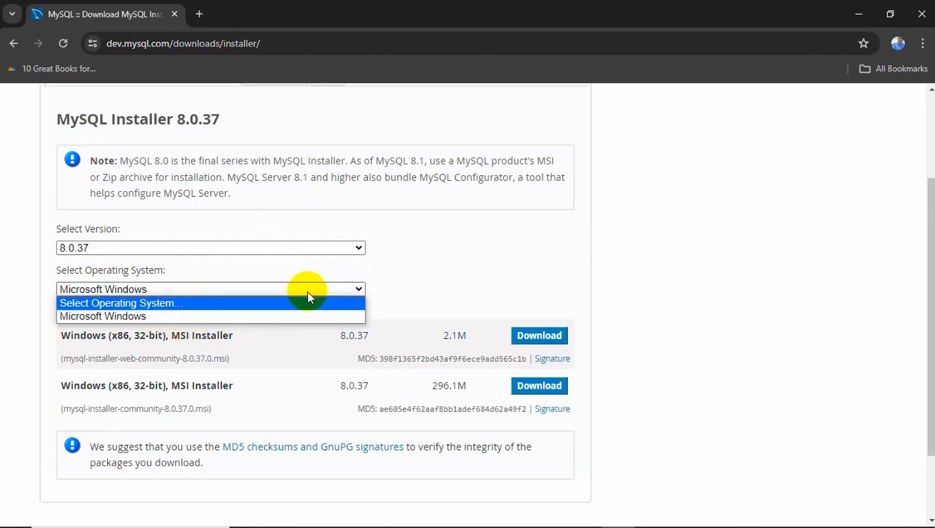
{"action": "left_click", "coordinate": [197, 316]}
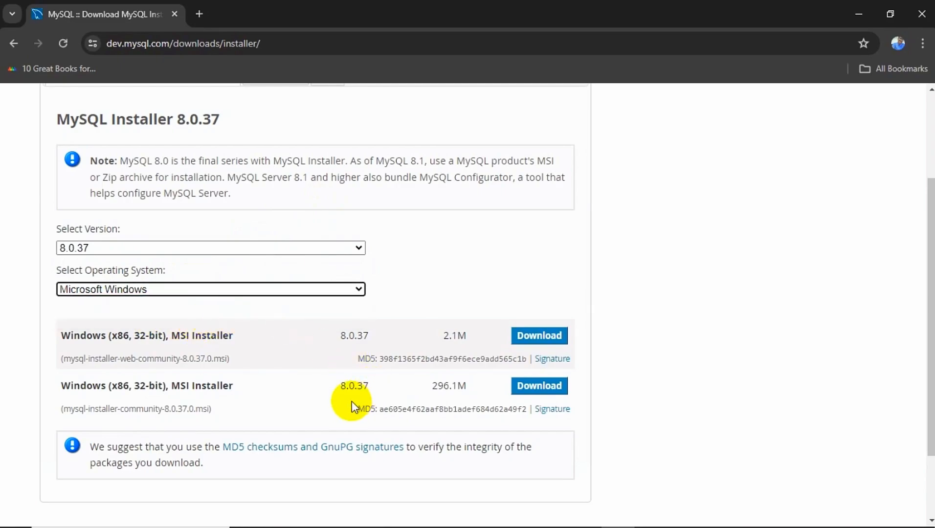
{"action": "scroll", "coordinate": [352, 402], "scroll_direction": "down", "scroll_amount": 1}
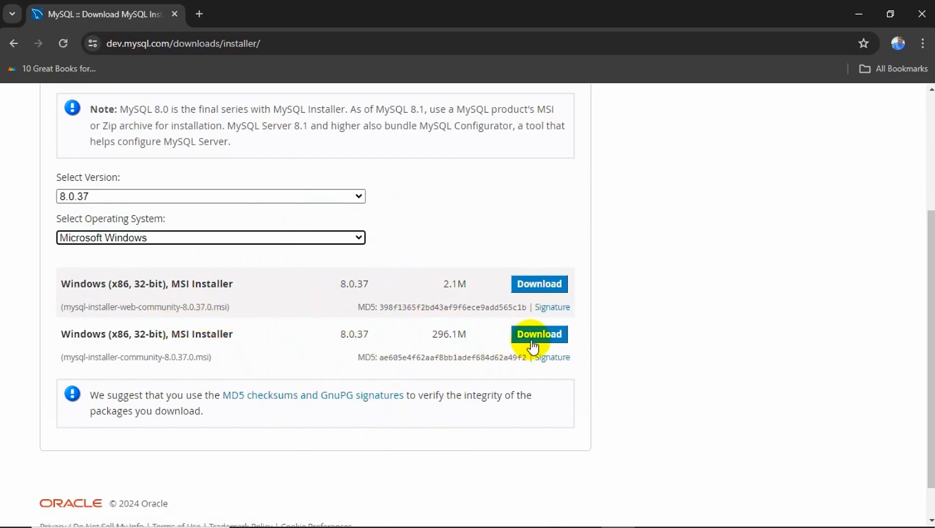
Download the 2.1 MB mysql-installer-web-community-8.0.37.0.msi without signing in and launch it
{"action": "left_click", "coordinate": [525, 290]}
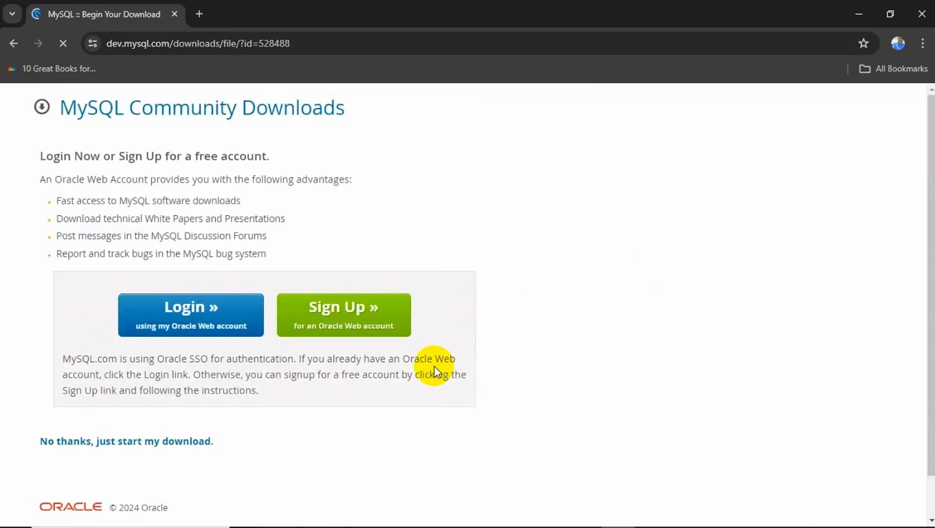
{"action": "scroll", "coordinate": [421, 293], "scroll_direction": "down", "scroll_amount": 1}
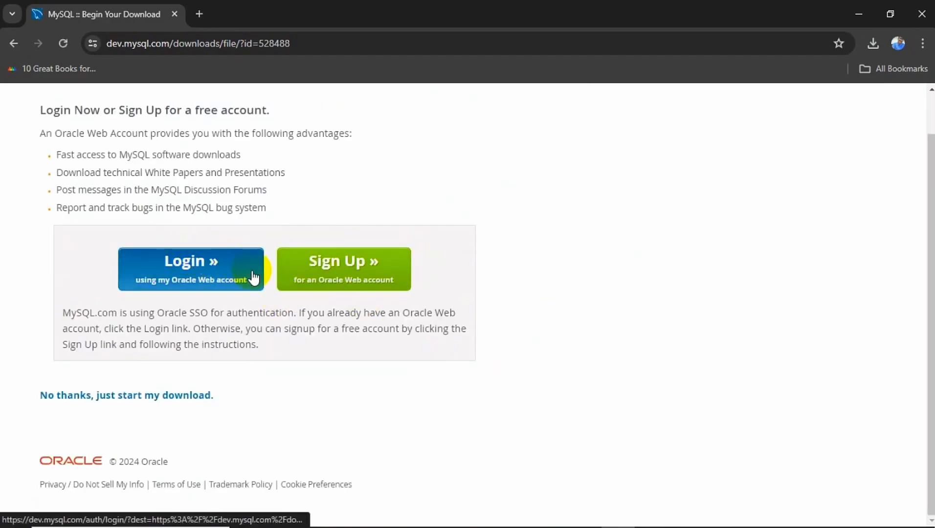
{"action": "left_click", "coordinate": [142, 395]}
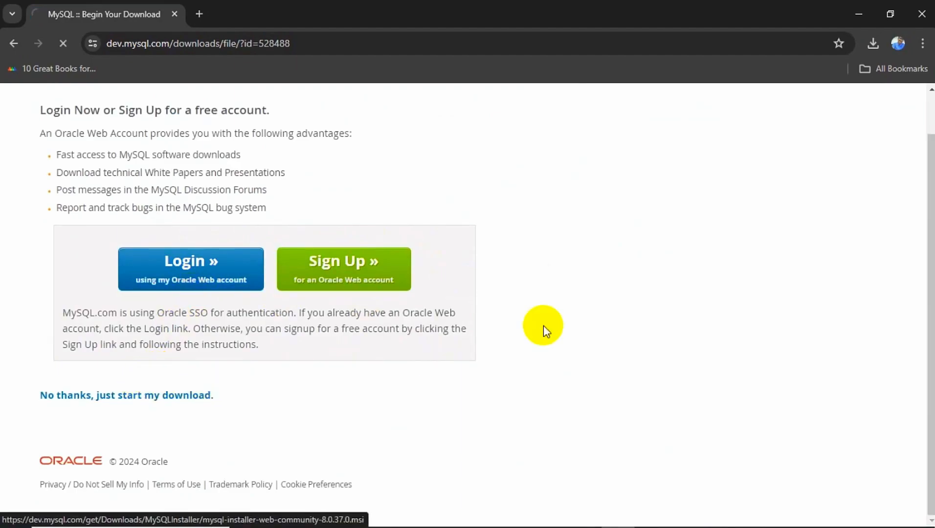
{"action": "left_click", "coordinate": [872, 43]}
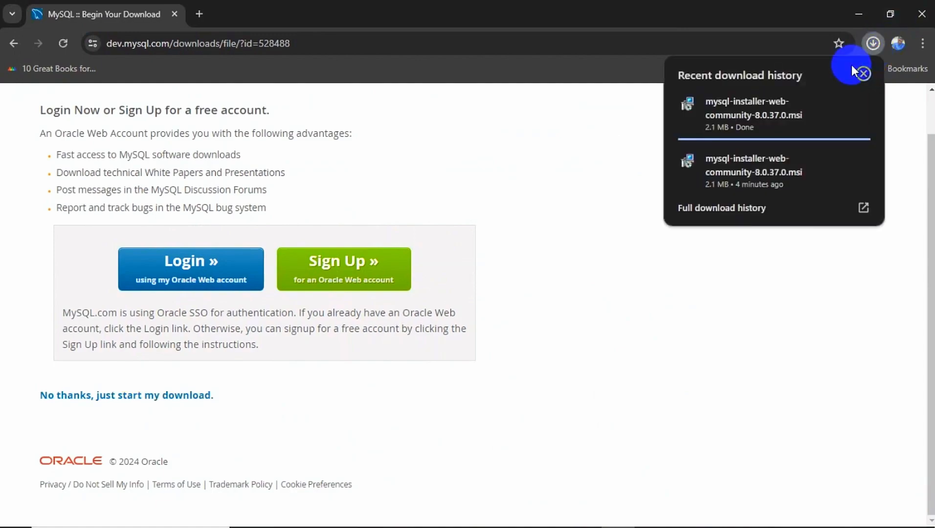
{"action": "left_click", "coordinate": [793, 113]}
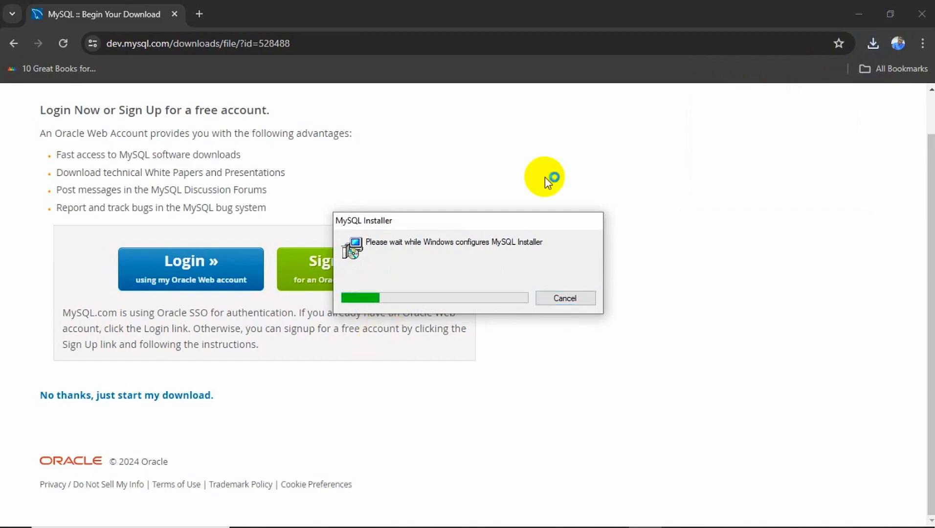
Choose the Custom setup type in MySQL Installer and move on to product selection
{"action": "left_click", "coordinate": [855, 13]}
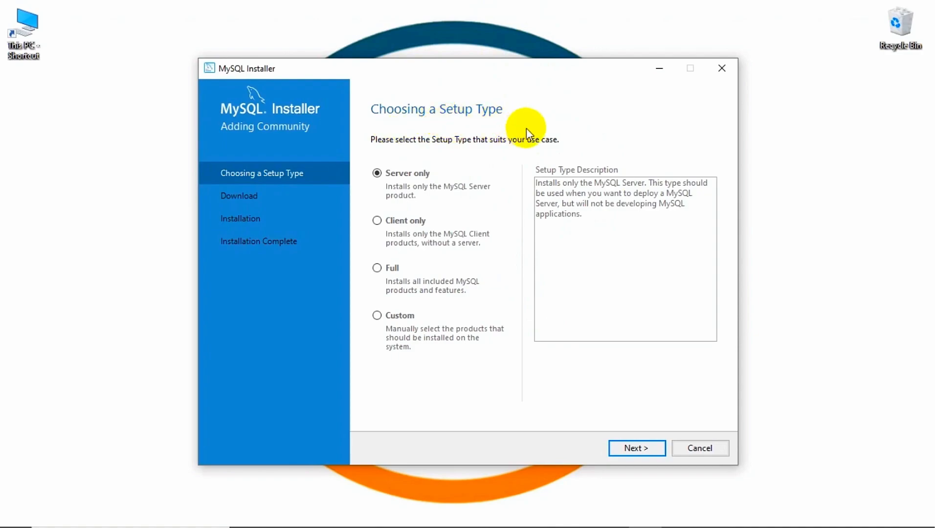
{"action": "left_click", "coordinate": [377, 315]}
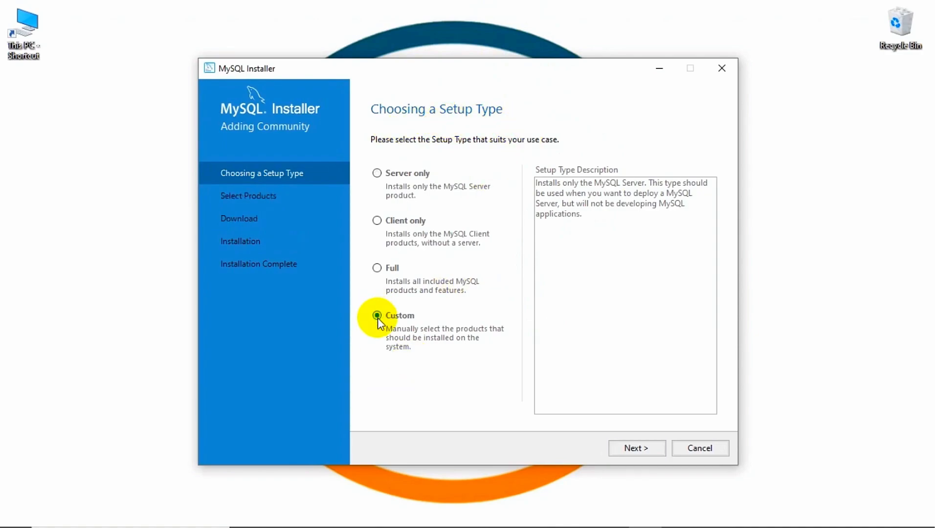
{"action": "left_click", "coordinate": [625, 454]}
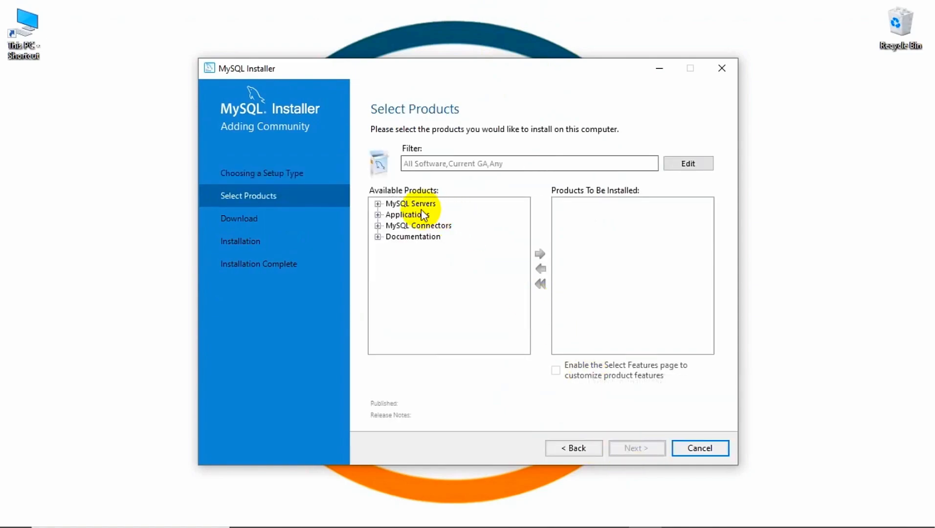
Add MySQL Server 8.0.37 - X64 from the MySQL Servers category to Products To Be Installed
{"action": "left_click", "coordinate": [377, 204]}
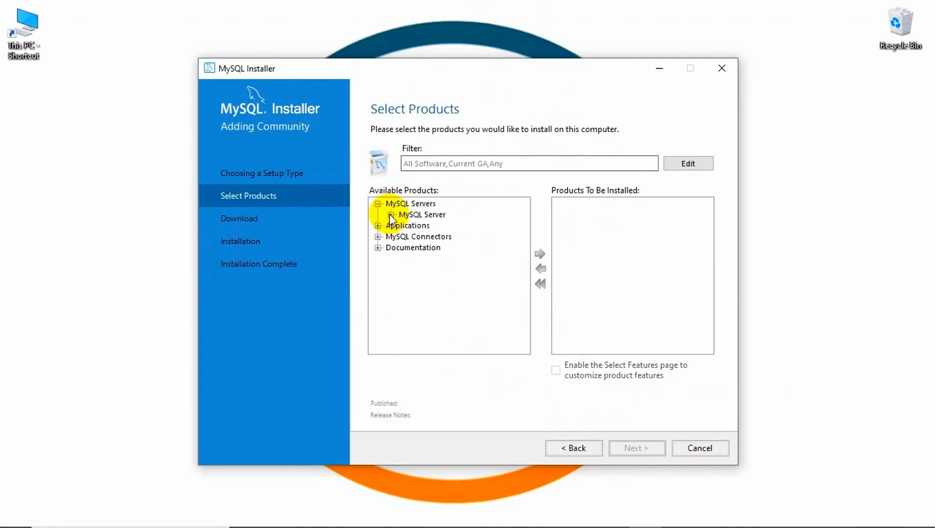
{"action": "left_click", "coordinate": [390, 215]}
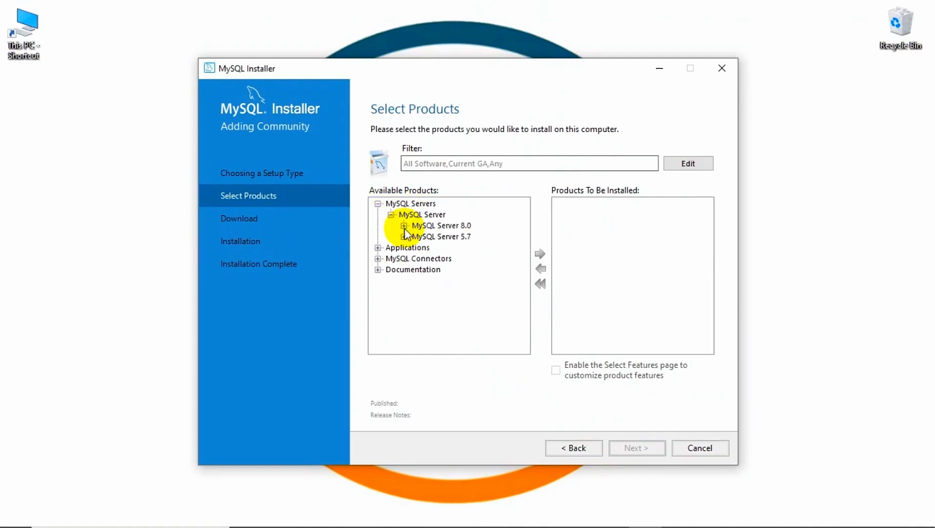
{"action": "left_click", "coordinate": [404, 225]}
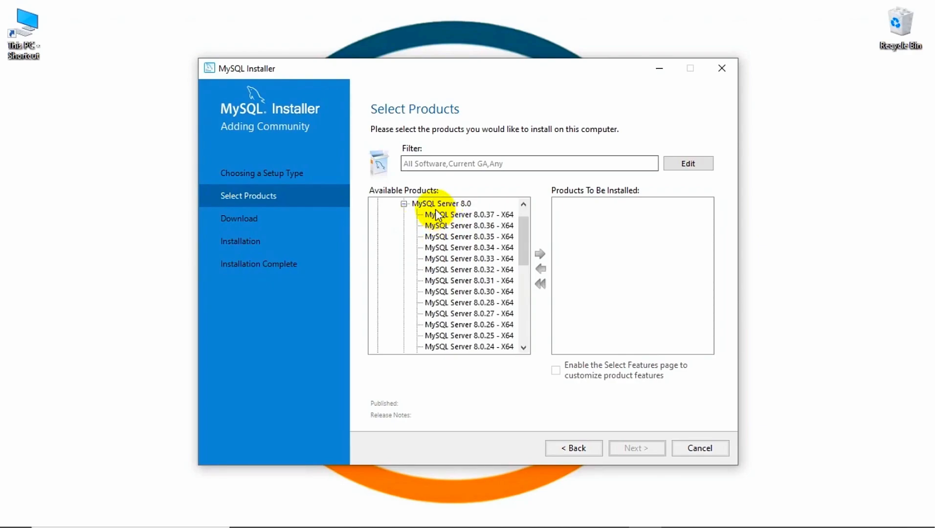
{"action": "left_click", "coordinate": [437, 215]}
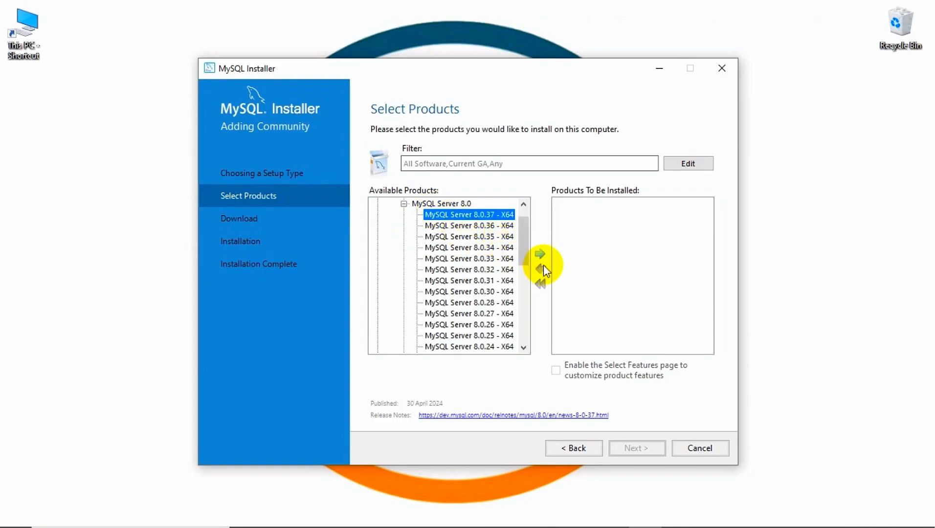
{"action": "left_click", "coordinate": [540, 255]}
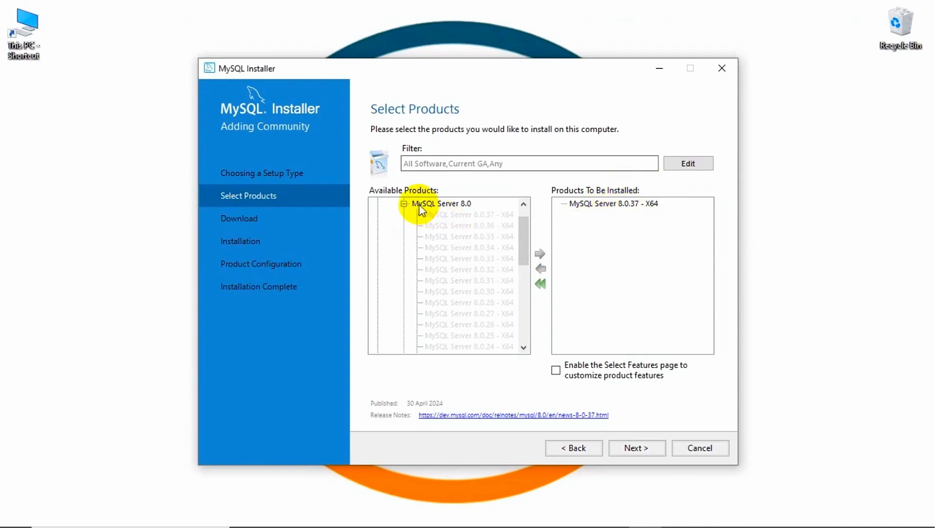
{"action": "scroll", "coordinate": [424, 203], "scroll_direction": "up", "scroll_amount": 1}
{"action": "left_click", "coordinate": [377, 204]}
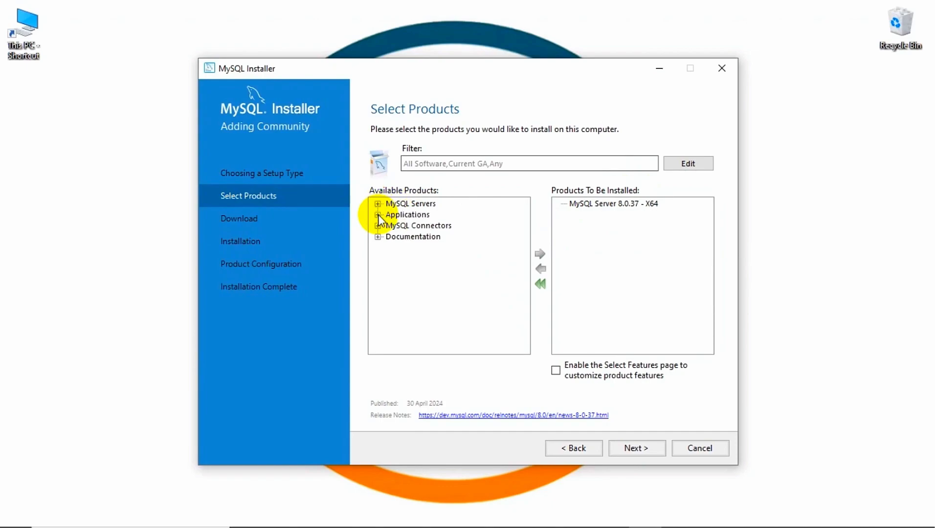
Add MySQL Workbench 8.0.36 - X64 from the Applications category to Products To Be Installed
{"action": "left_click", "coordinate": [377, 214]}
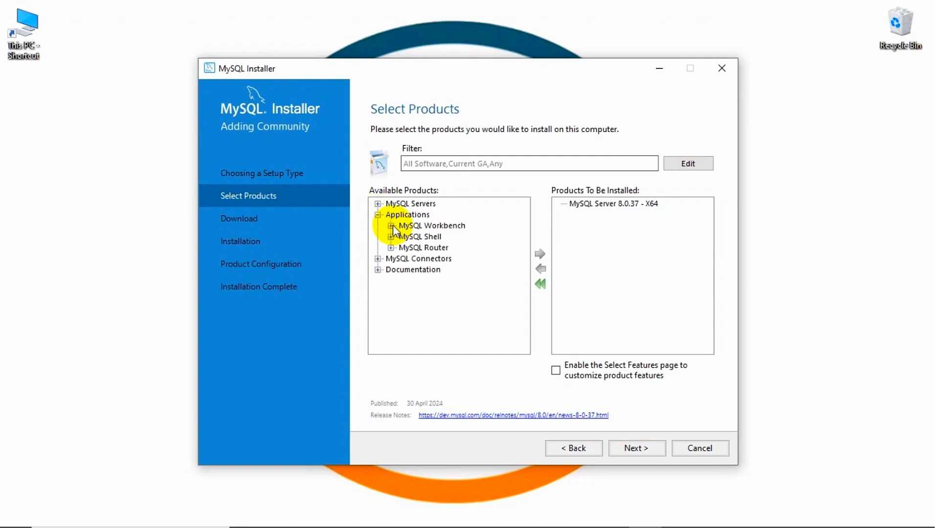
{"action": "left_click", "coordinate": [391, 226]}
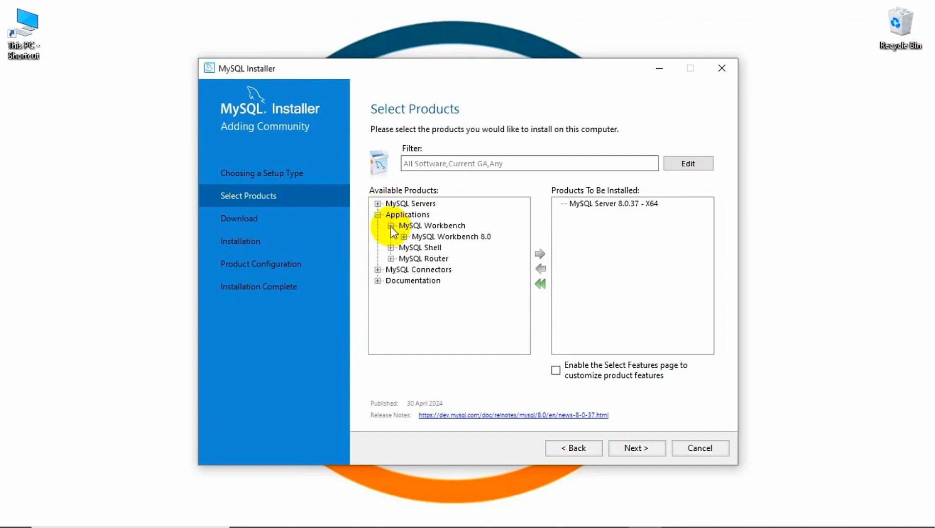
{"action": "left_click", "coordinate": [404, 236]}
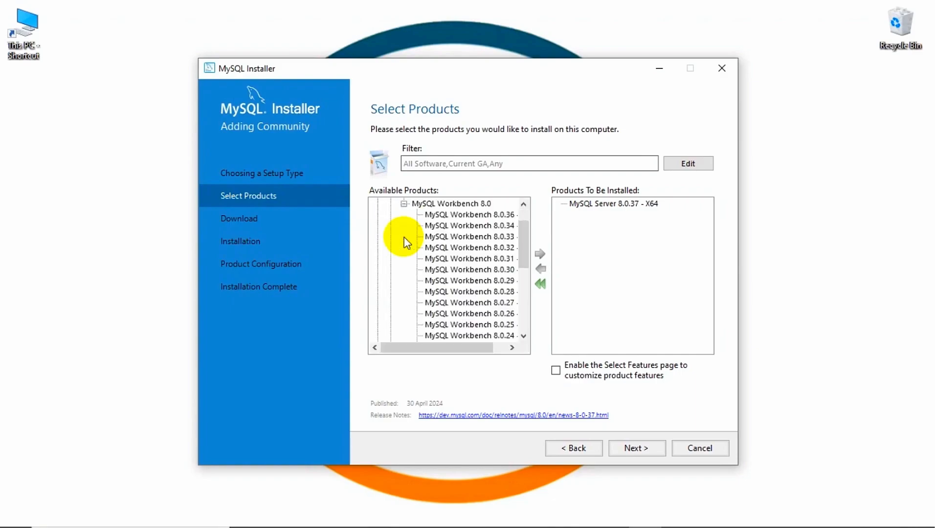
{"action": "left_click", "coordinate": [439, 215]}
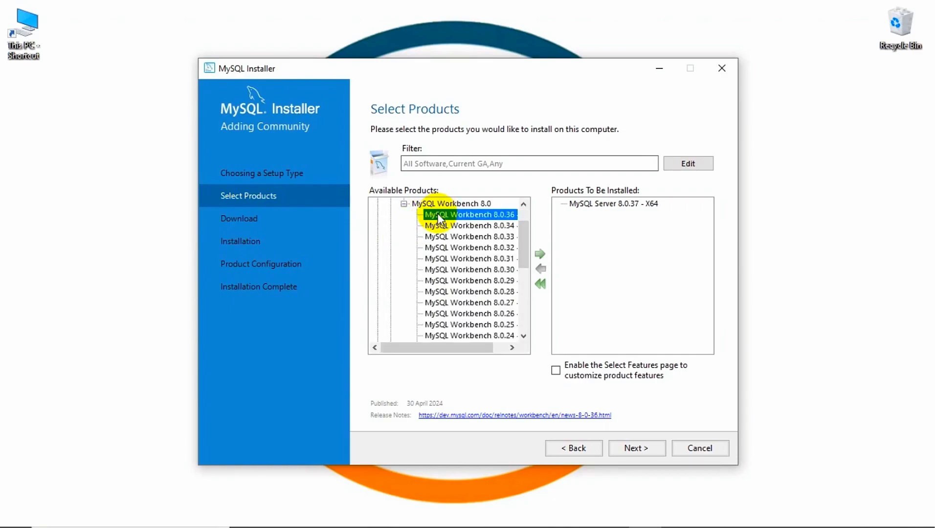
{"action": "left_click", "coordinate": [538, 253]}
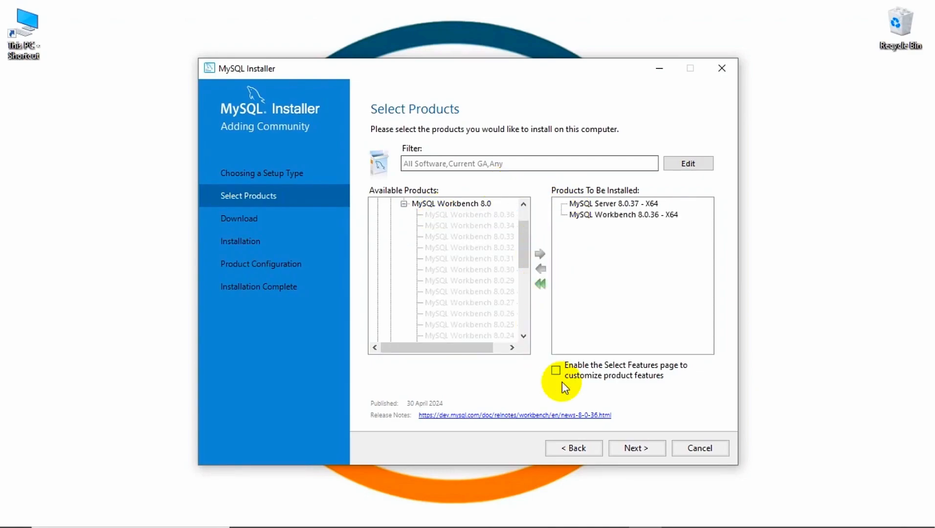
Keep the default install and data directories and download Server 8.0.37 and Workbench 8.0.36
{"action": "left_click", "coordinate": [625, 447]}
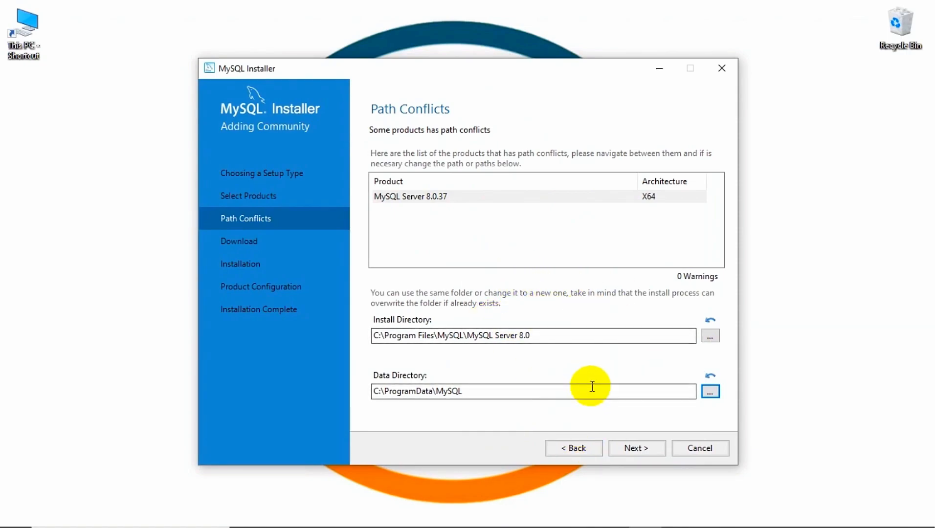
{"action": "left_click", "coordinate": [631, 449]}
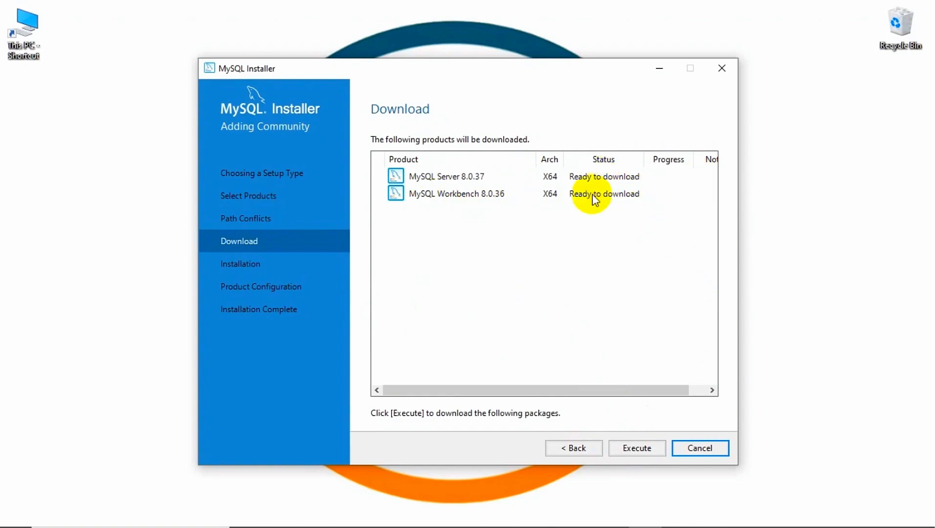
{"action": "left_click", "coordinate": [631, 451]}
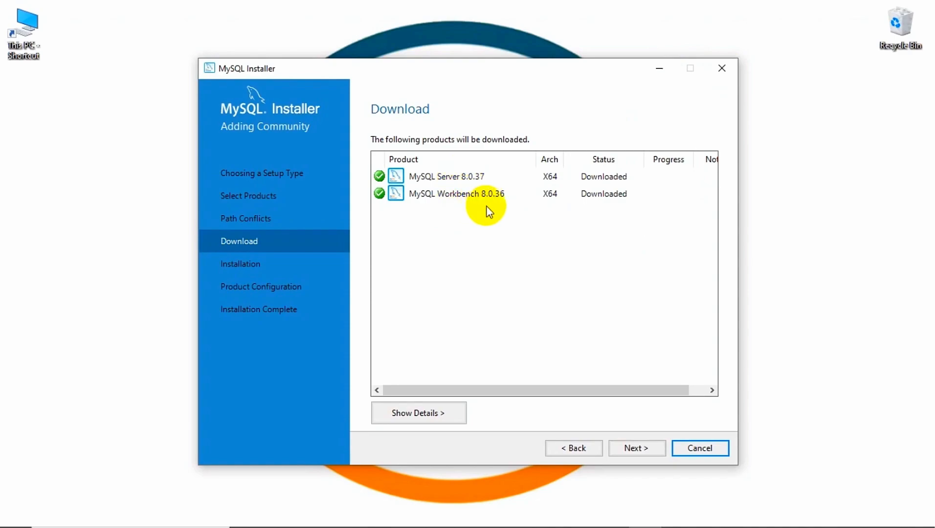
{"action": "left_click", "coordinate": [635, 448]}
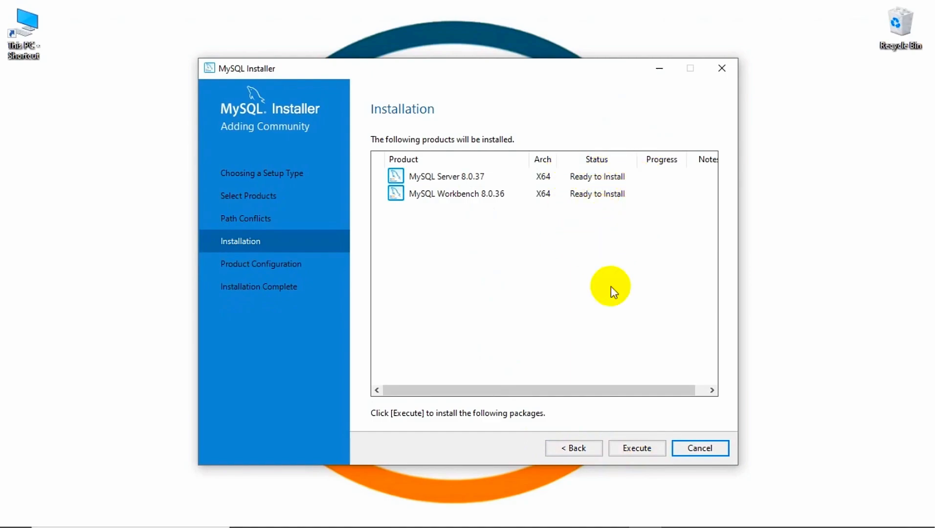
Install MySQL Server 8.0.37 and Workbench 8.0.36, then continue to Product Configuration
{"action": "left_click", "coordinate": [652, 451]}
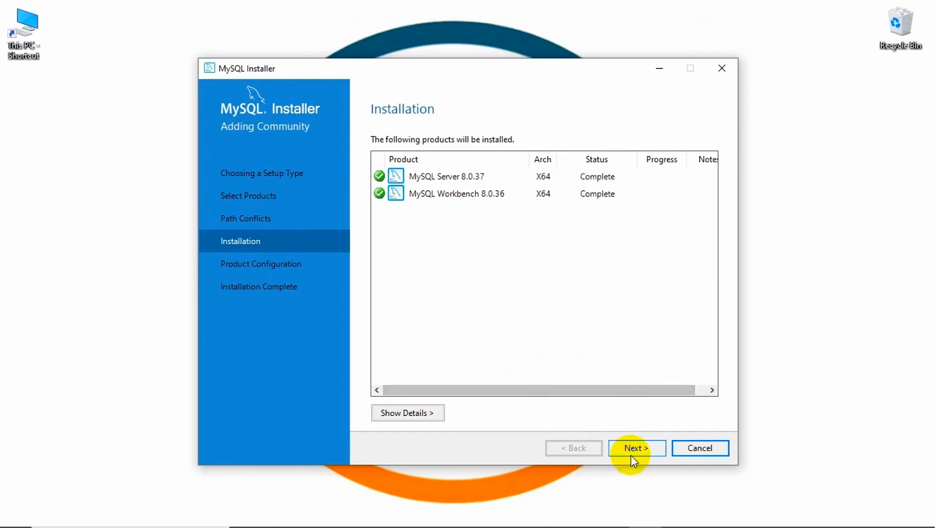
{"action": "left_click", "coordinate": [630, 448]}
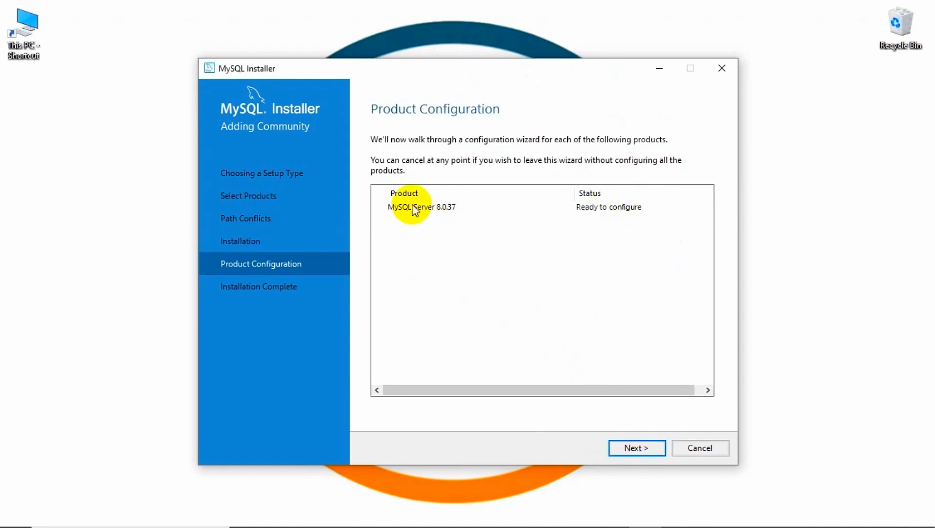
Keep Development Computer on port 3306 and strong password authentication for MySQL Server 8.0.37
{"action": "left_click", "coordinate": [635, 448]}
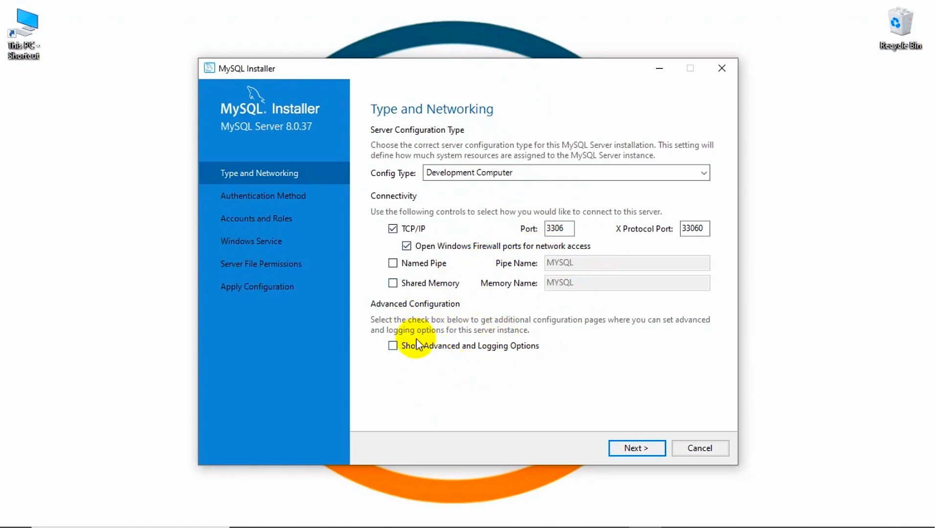
{"action": "left_click", "coordinate": [629, 448]}
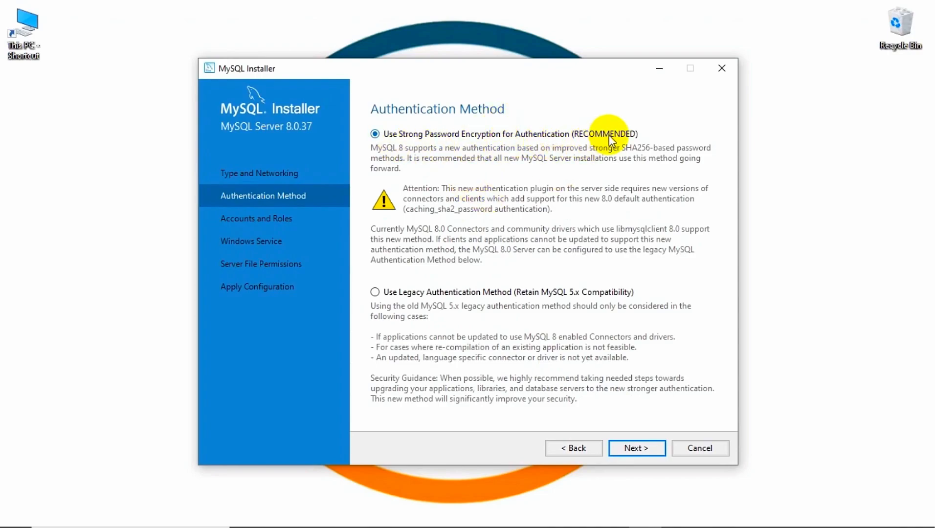
{"action": "left_click", "coordinate": [636, 448]}
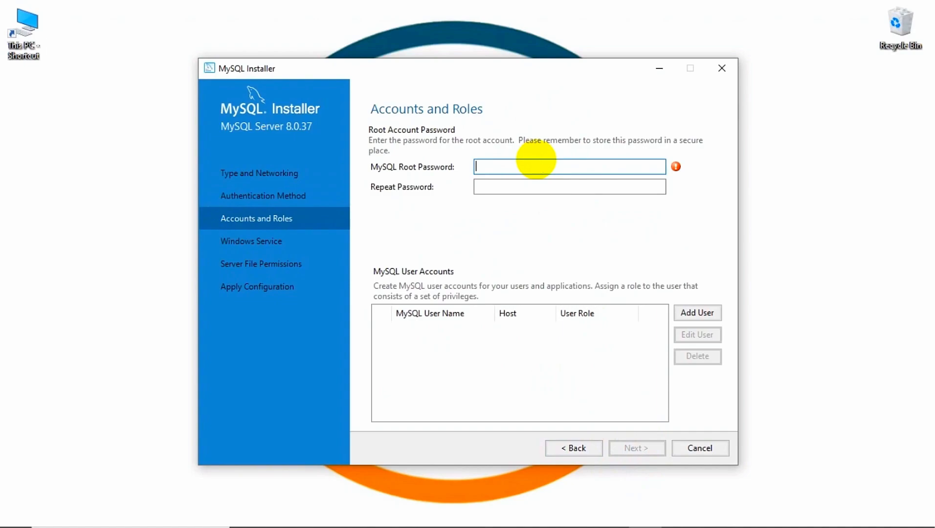
Enter the root account password and its confirmation, then continue to the Windows Service settings
{"action": "type", "text": "root12345"}
{"action": "left_click", "coordinate": [516, 192]}
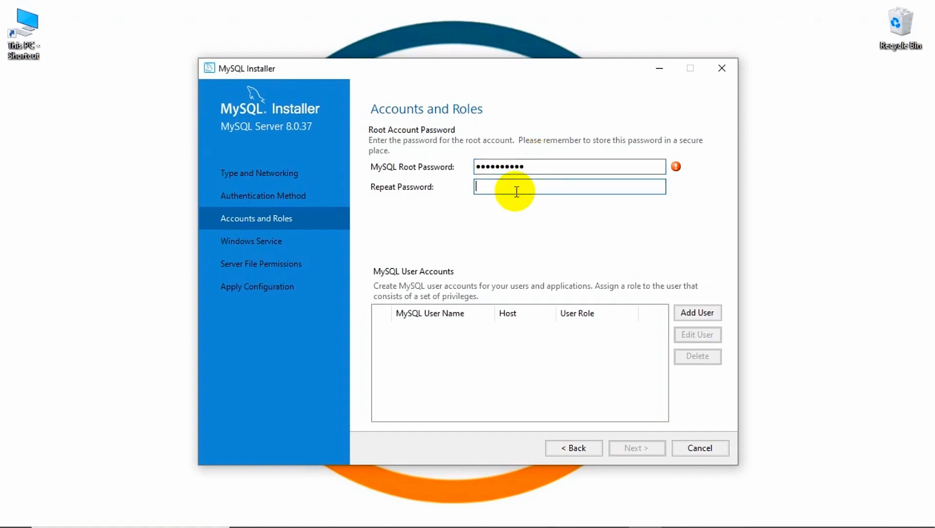
{"action": "type", "text": "root123456"}
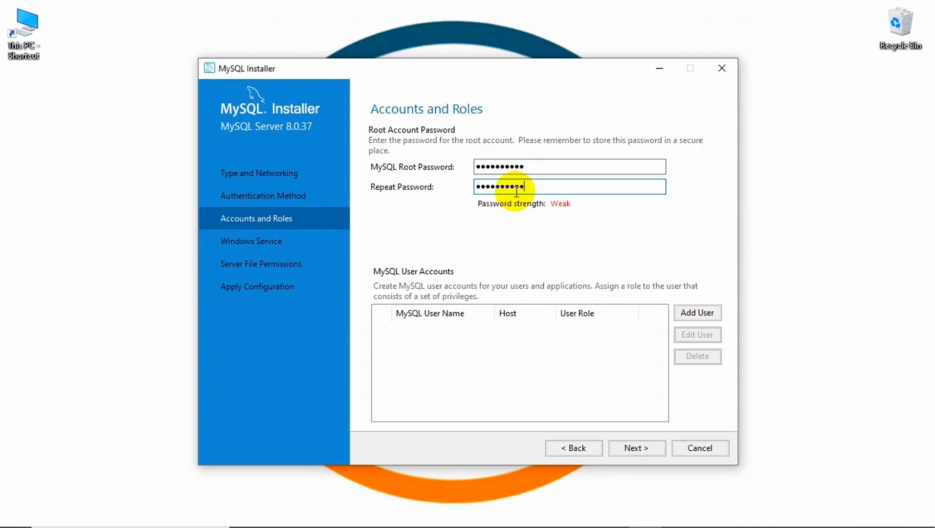
{"action": "left_click", "coordinate": [657, 445]}
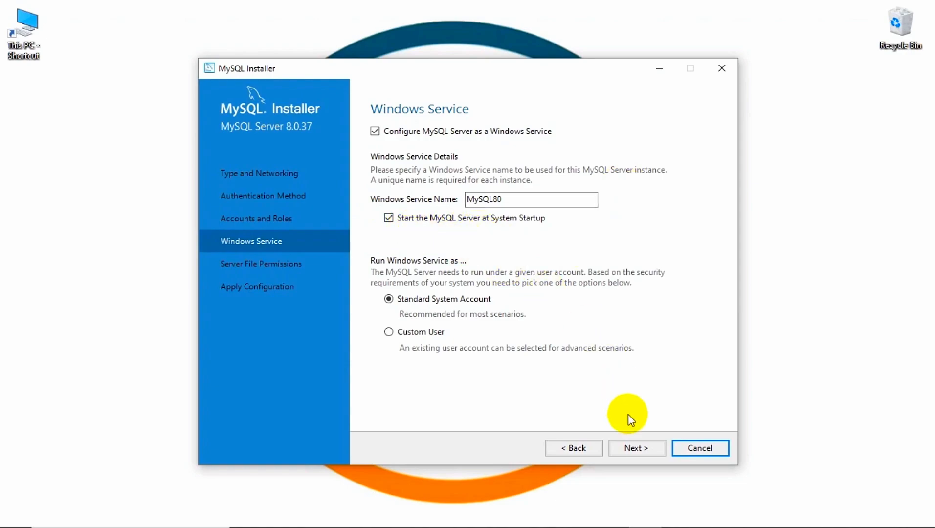
Keep the MySQL80 service and default file permissions, then apply the server configuration
{"action": "left_click", "coordinate": [628, 448]}
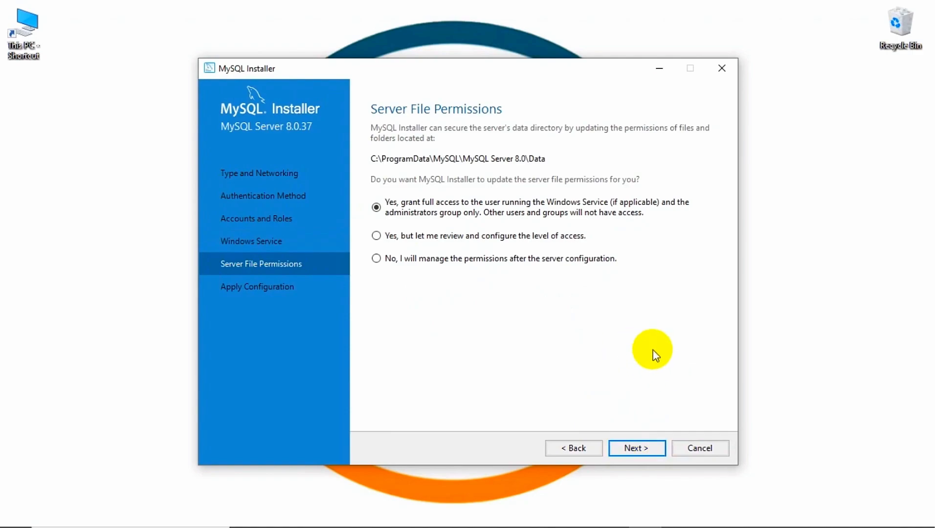
{"action": "left_click", "coordinate": [634, 448]}
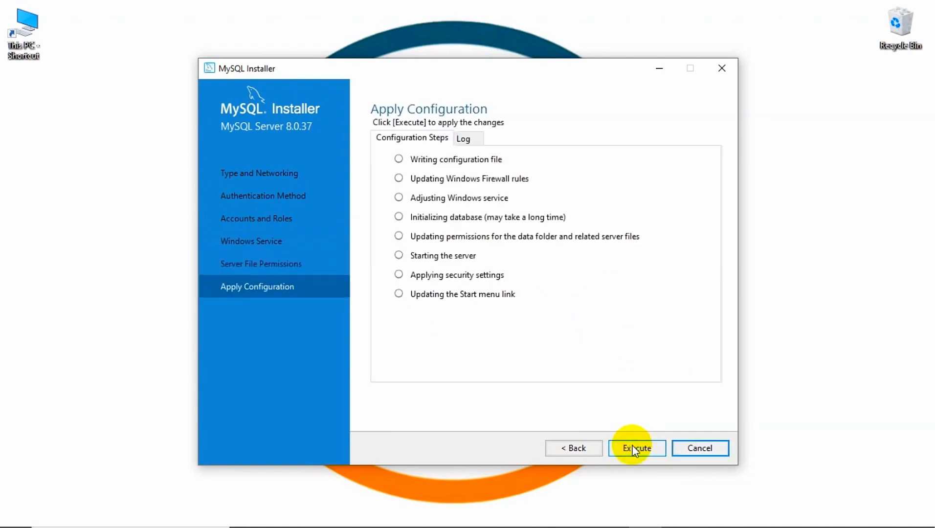
{"action": "left_click", "coordinate": [645, 447]}
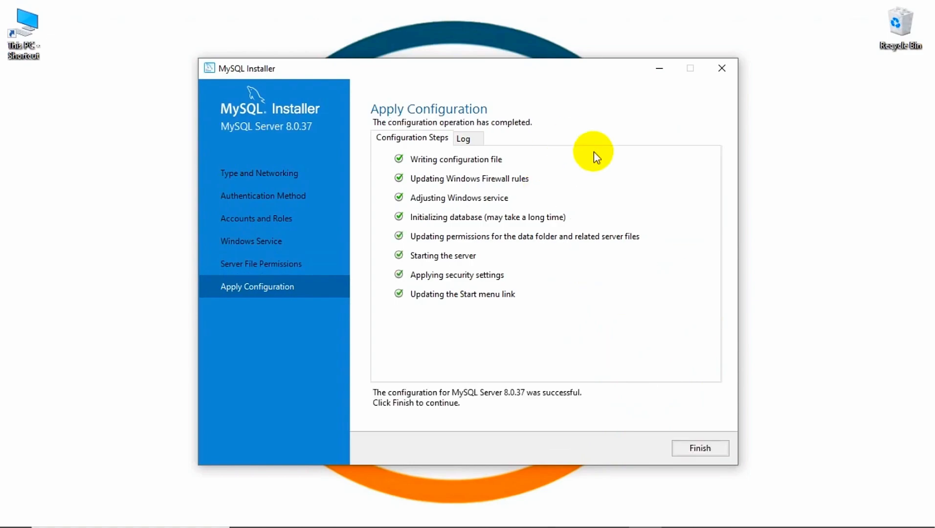
{"action": "left_click", "coordinate": [691, 448]}
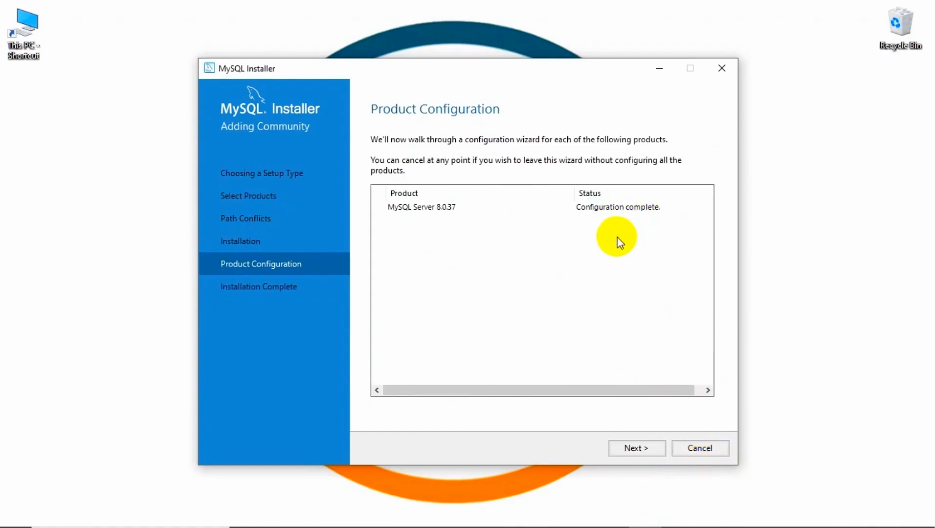
{"action": "left_click", "coordinate": [628, 451]}
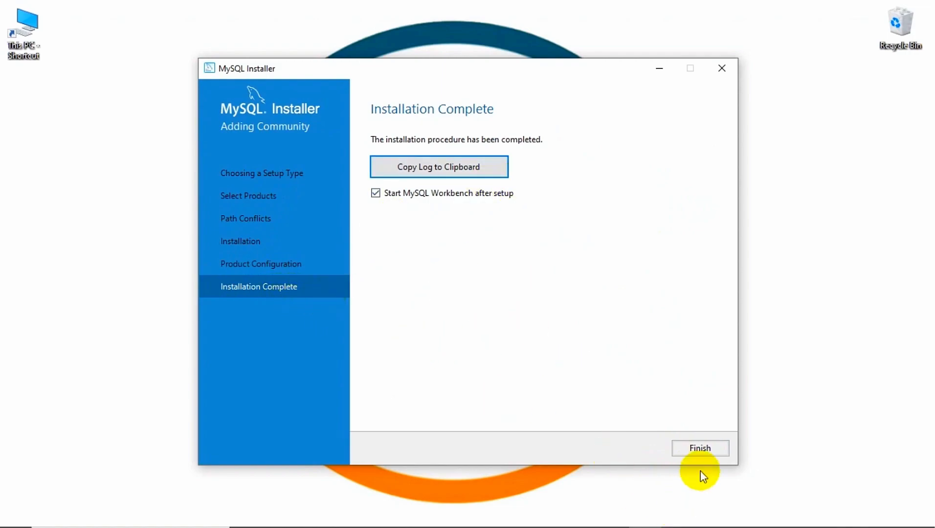
Finish the installer so MySQL Workbench opens showing the local 127.0.0.1:3306 connections
{"action": "left_click", "coordinate": [713, 457]}
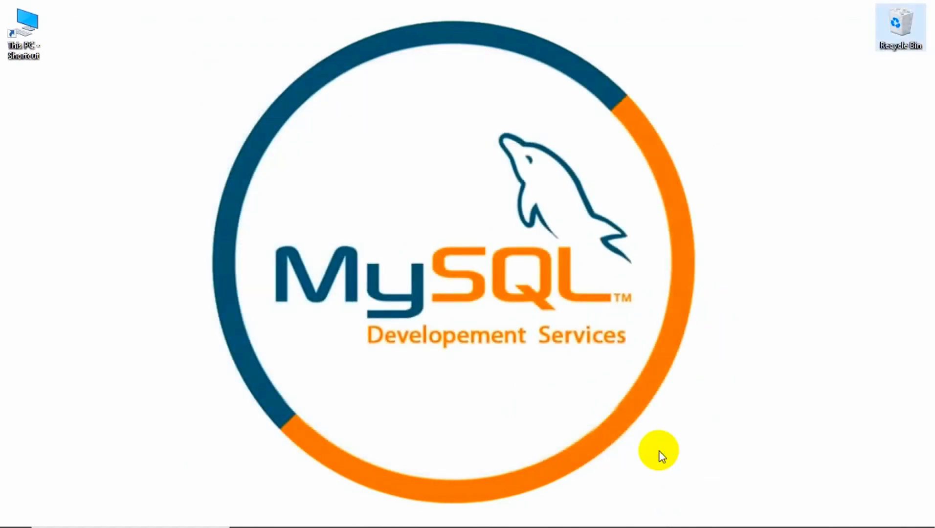
{"action": "left_click", "coordinate": [578, 458]}
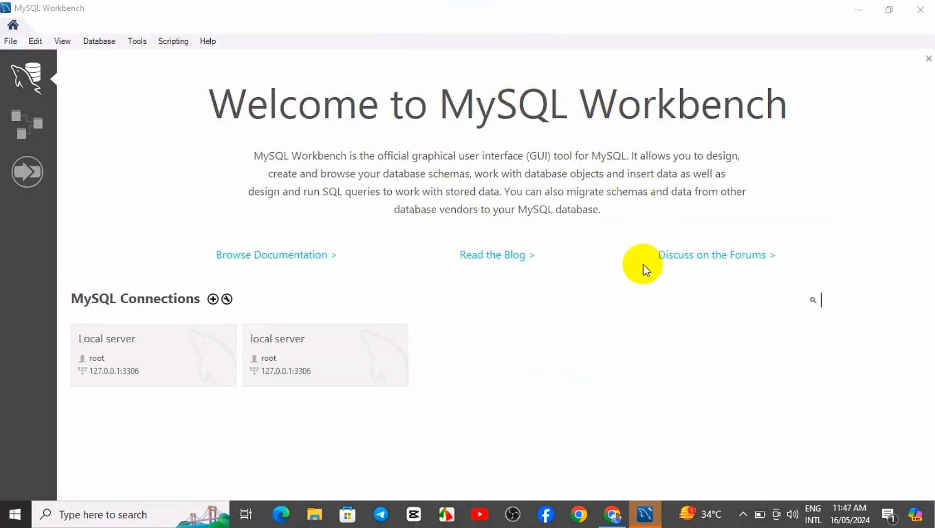
Connect to the Local server connection in Workbench by entering the root account password
{"action": "left_click", "coordinate": [568, 343]}
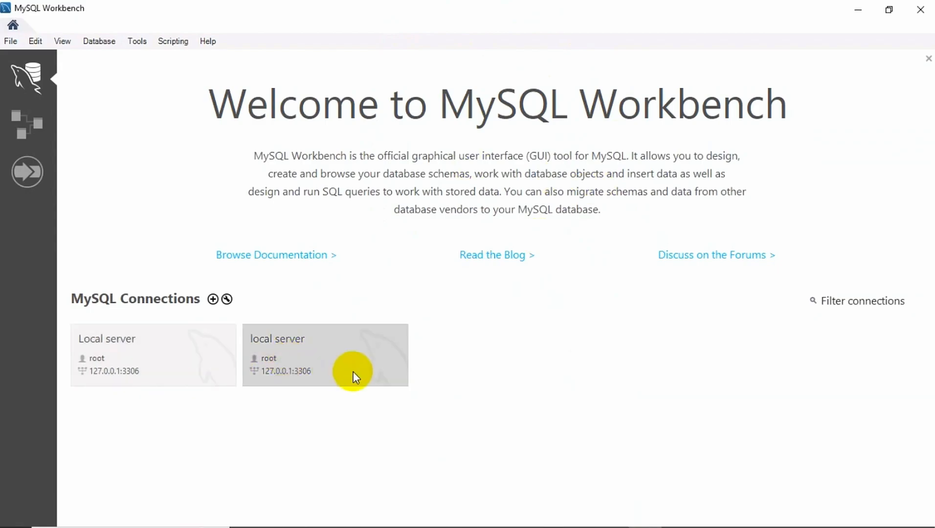
{"action": "left_click", "coordinate": [177, 369]}
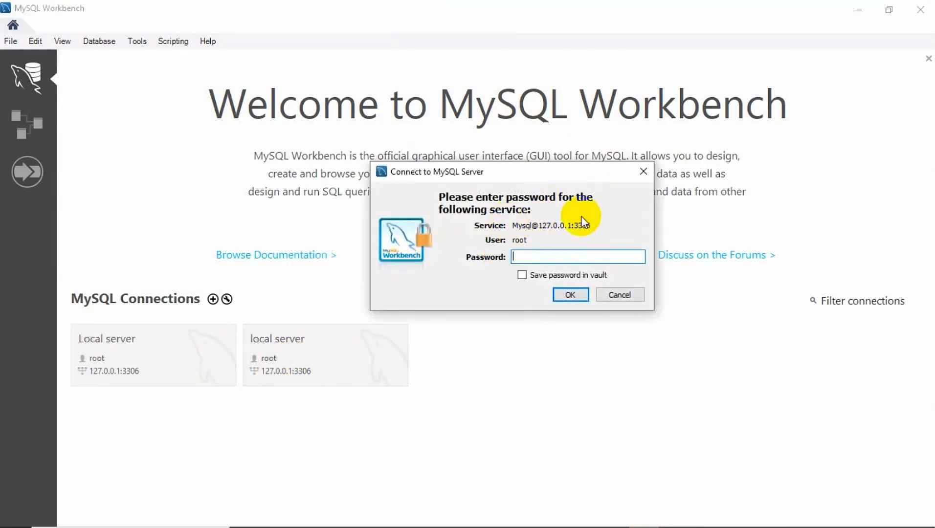
{"action": "type", "text": "root"}
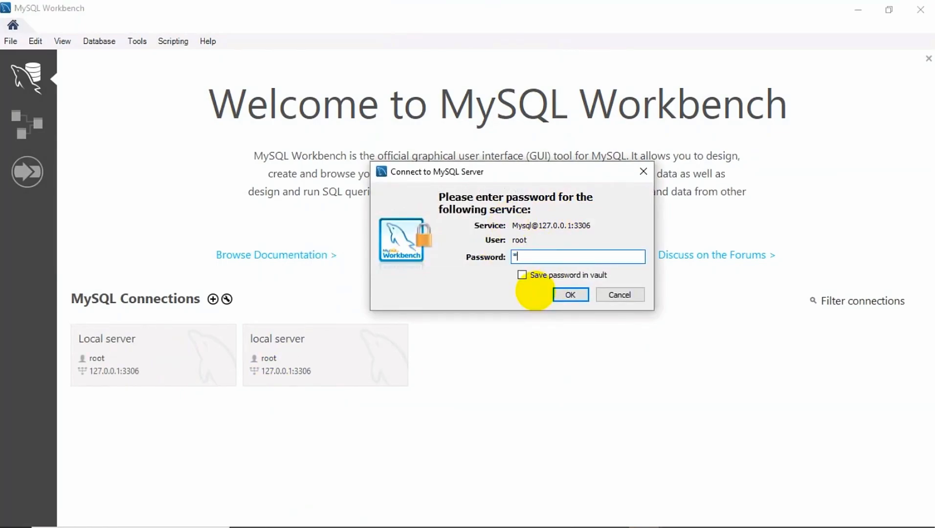
{"action": "type", "text": "*******"}
{"action": "key", "text": "Return"}
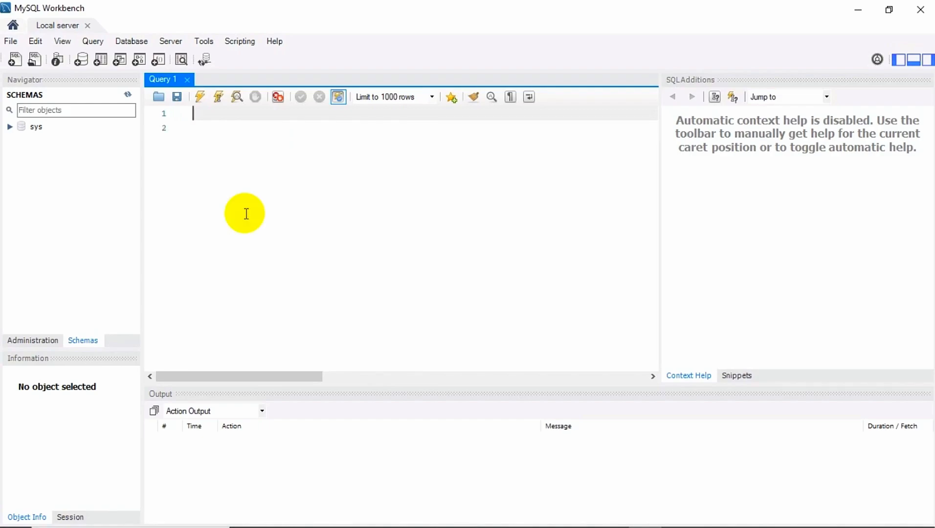
Run 'Show Databases' to list the four databases, then return to the Workbench home screen
{"action": "type", "text": "Sho"}
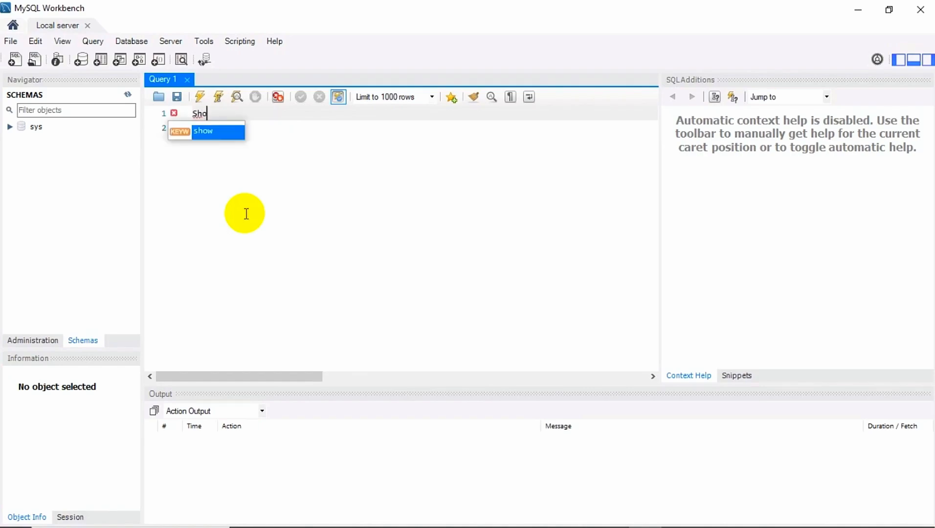
{"action": "type", "text": "w"}
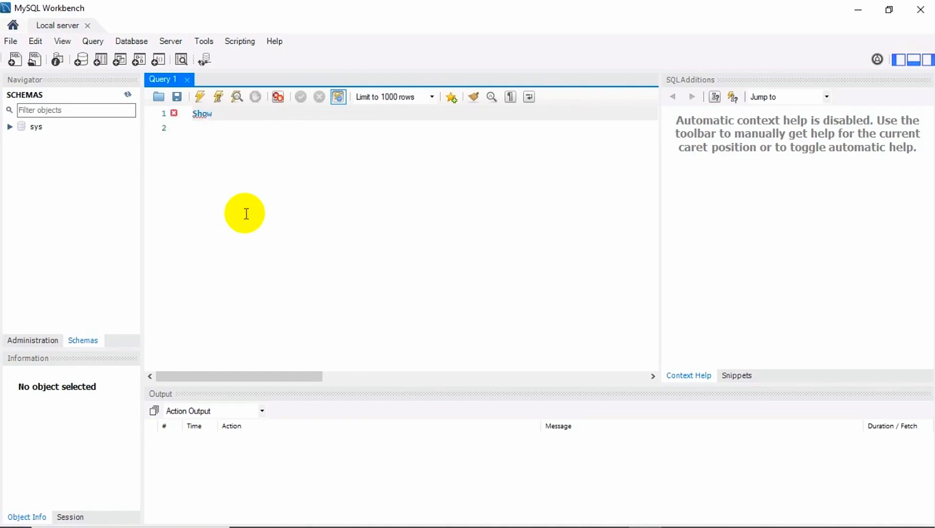
{"action": "type", "text": " Dat"}
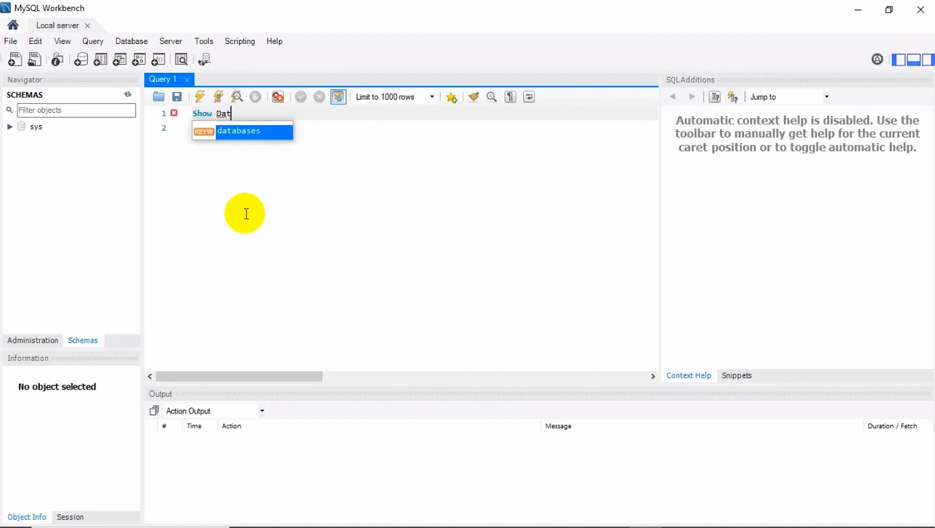
{"action": "type", "text": "abases"}
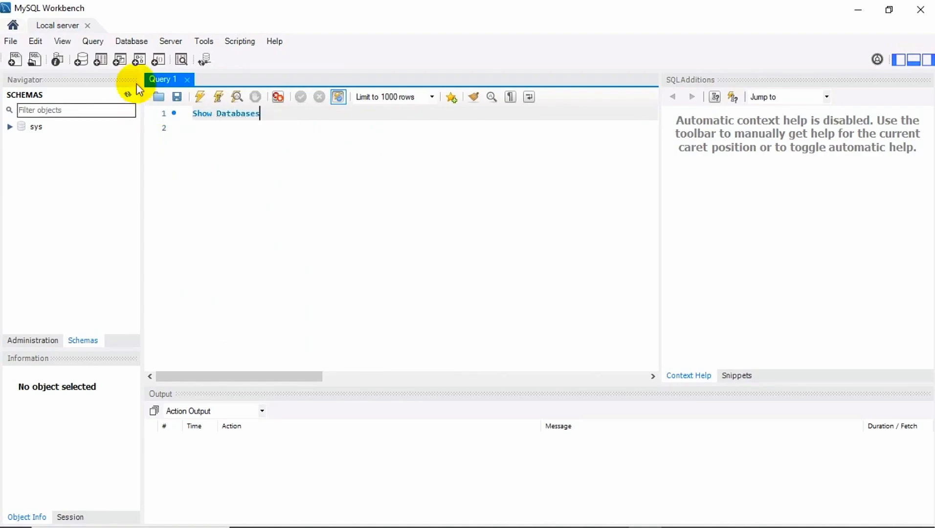
{"action": "left_click", "coordinate": [198, 97]}
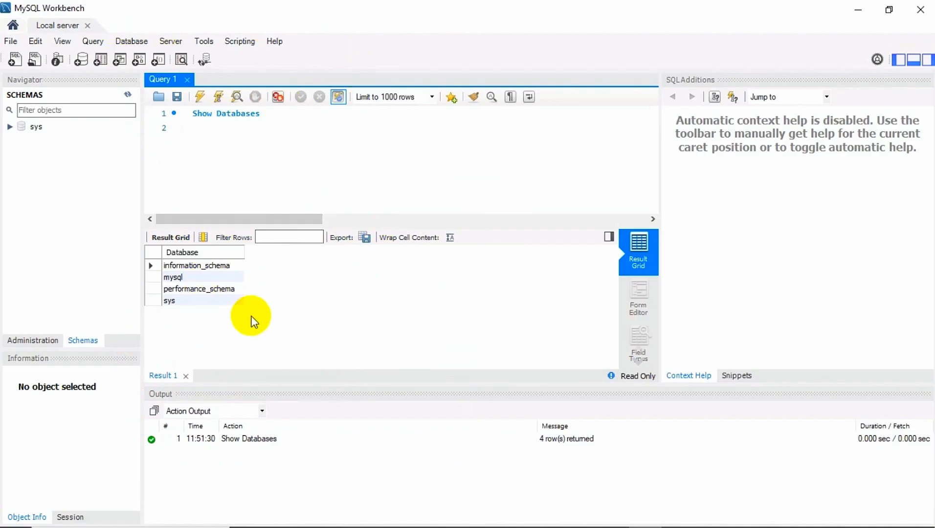
{"action": "left_click", "coordinate": [12, 25]}
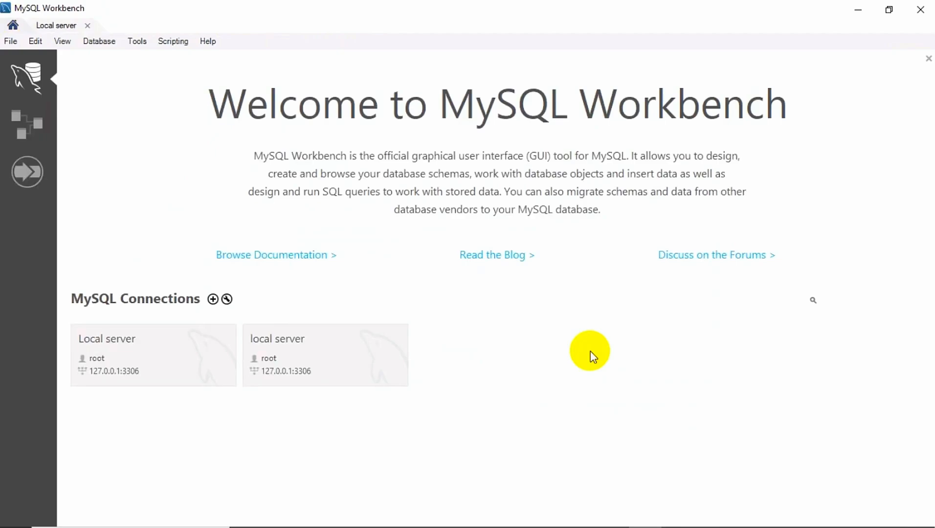